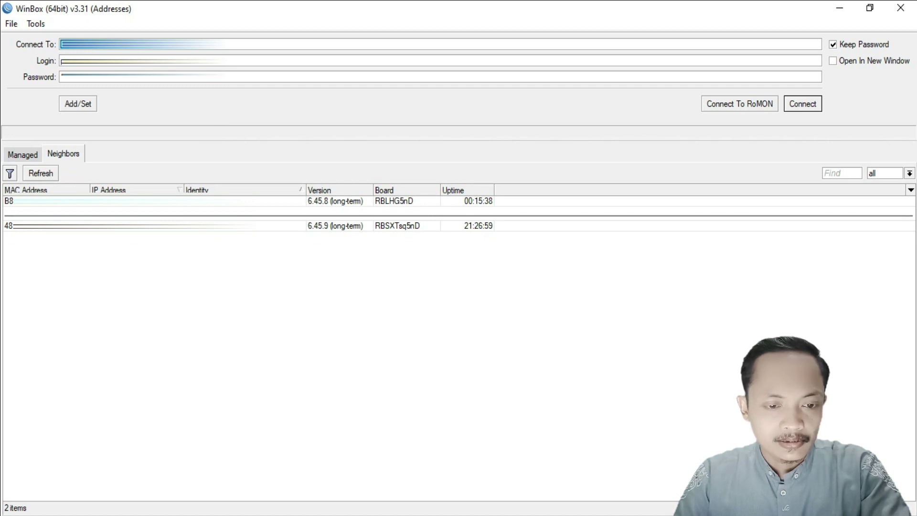
# - Connect to the neighbouring RBLHG5nD router using the login and password already filled in
pyautogui.click(46, 201)
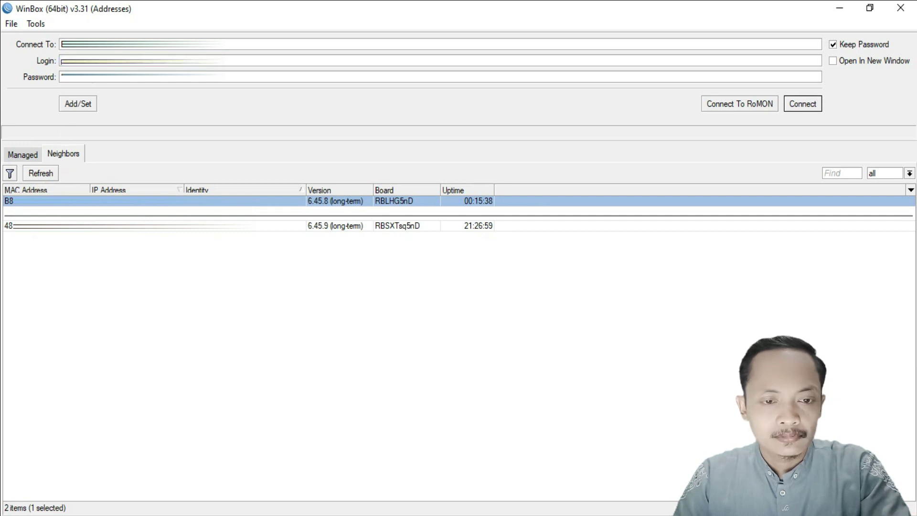
pyautogui.click(47, 62)
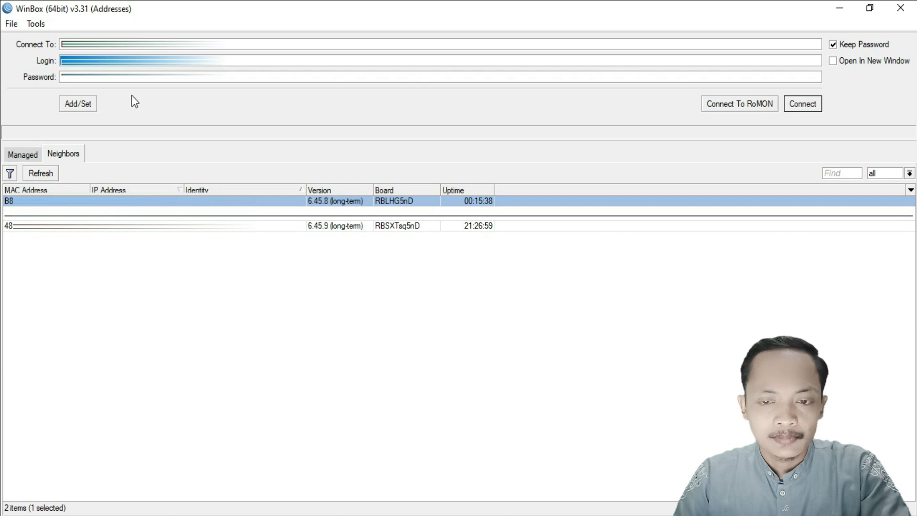
pyautogui.click(93, 80)
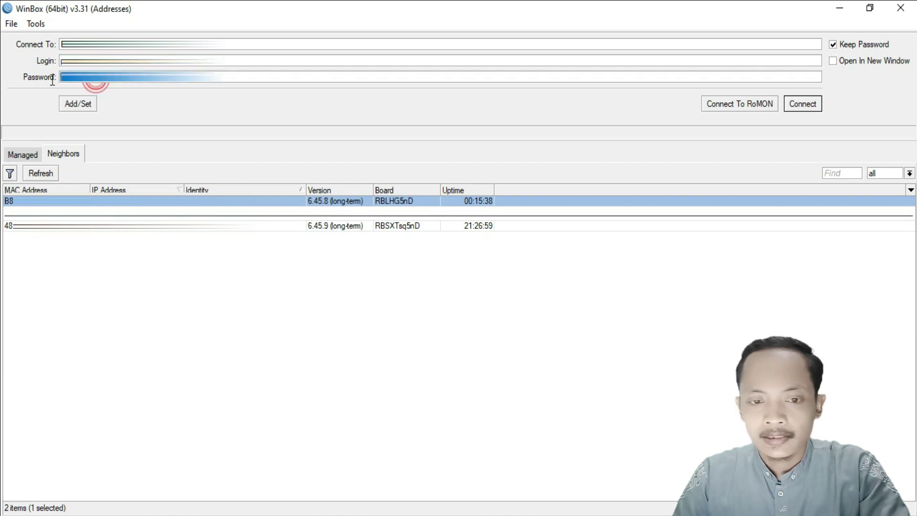
pyautogui.click(135, 88)
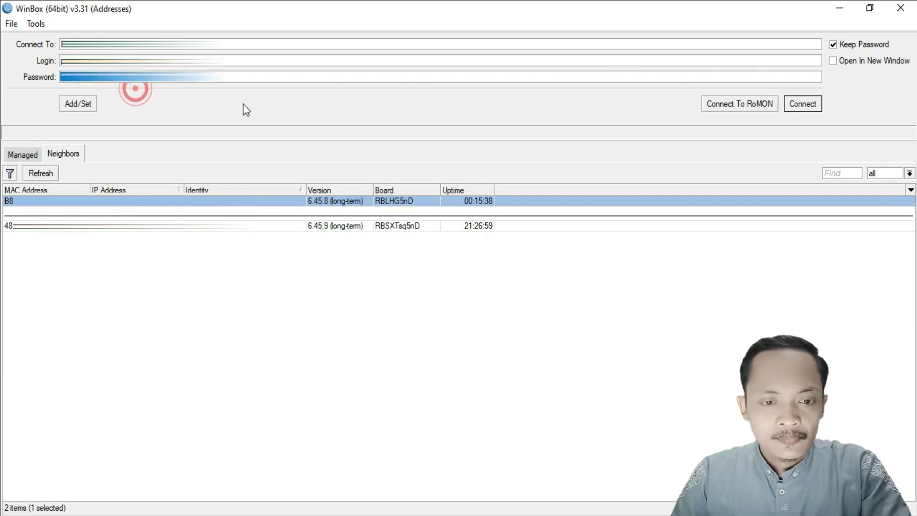
pyautogui.click(807, 110)
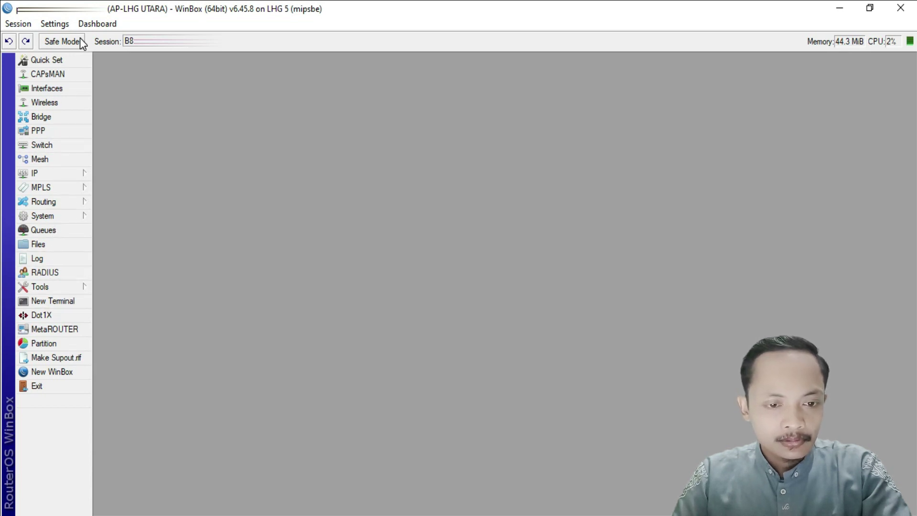
# - Open the wireless settings of the wlan1 interface and check its configured frequency
pyautogui.click(40, 103)
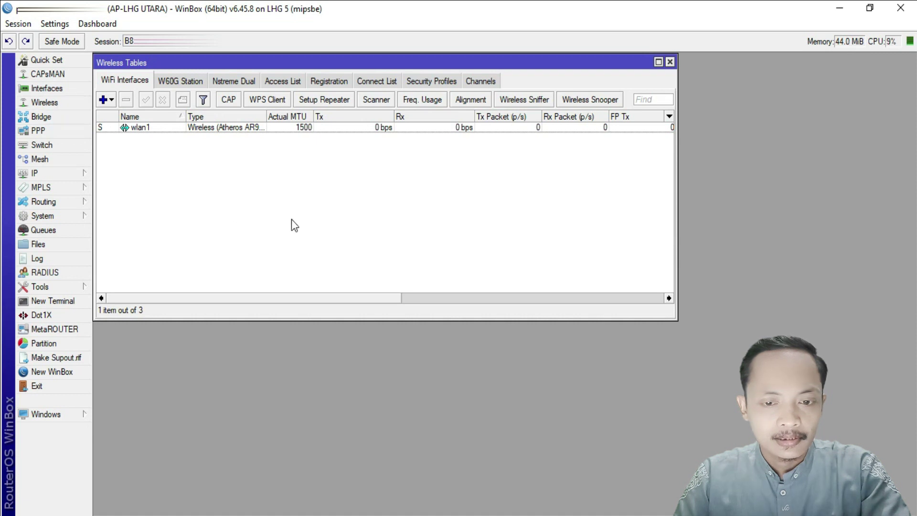
pyautogui.click(155, 128)
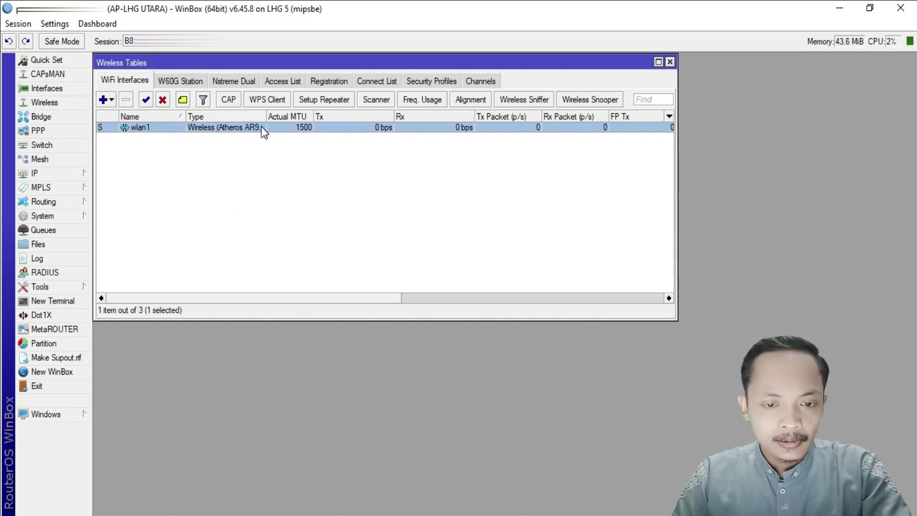
pyautogui.doubleClick(262, 127)
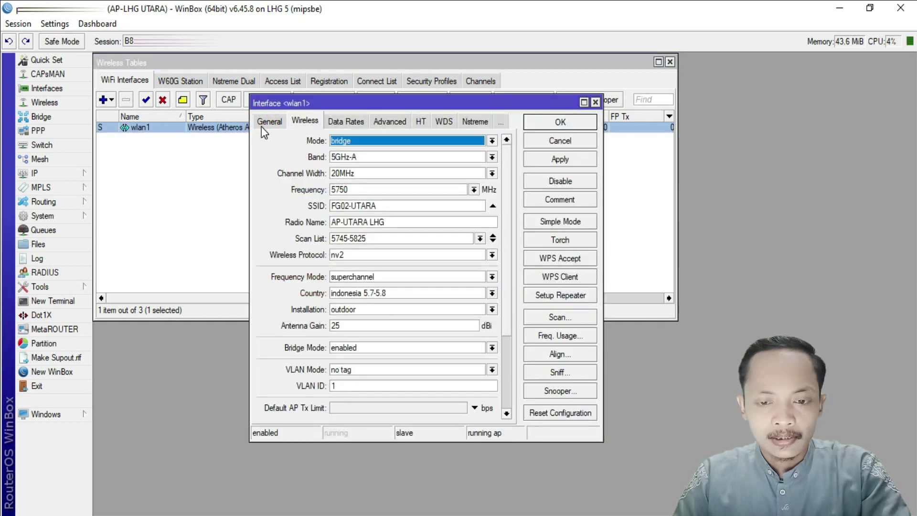
pyautogui.moveTo(409, 107); pyautogui.dragTo(415, 80)
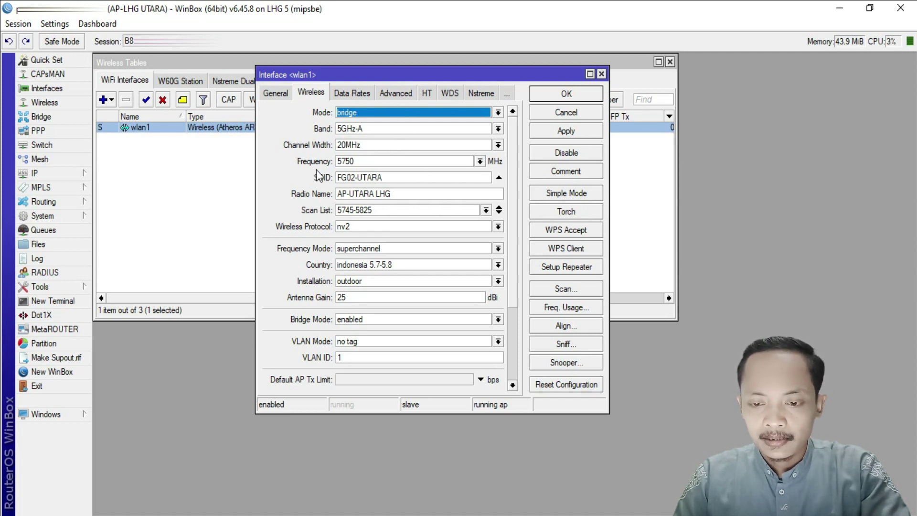
pyautogui.moveTo(369, 161); pyautogui.dragTo(338, 161)
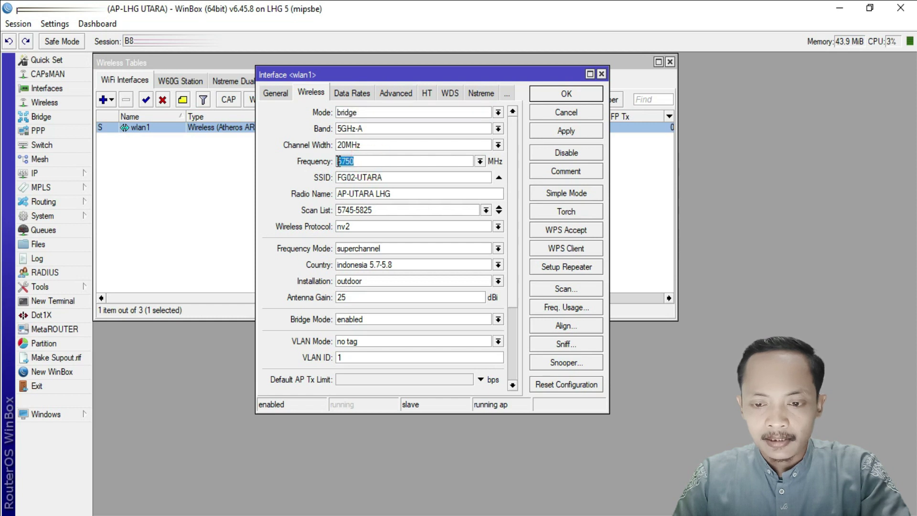
pyautogui.click(376, 165)
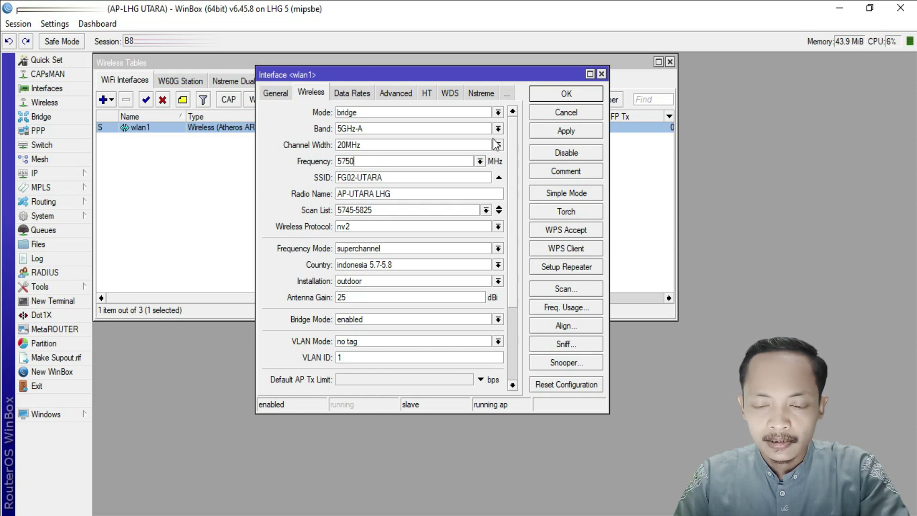
# - Run a frequency usage scan on wlan1 and examine the usage across the 5745 to 5825 MHz range
pyautogui.click(569, 308)
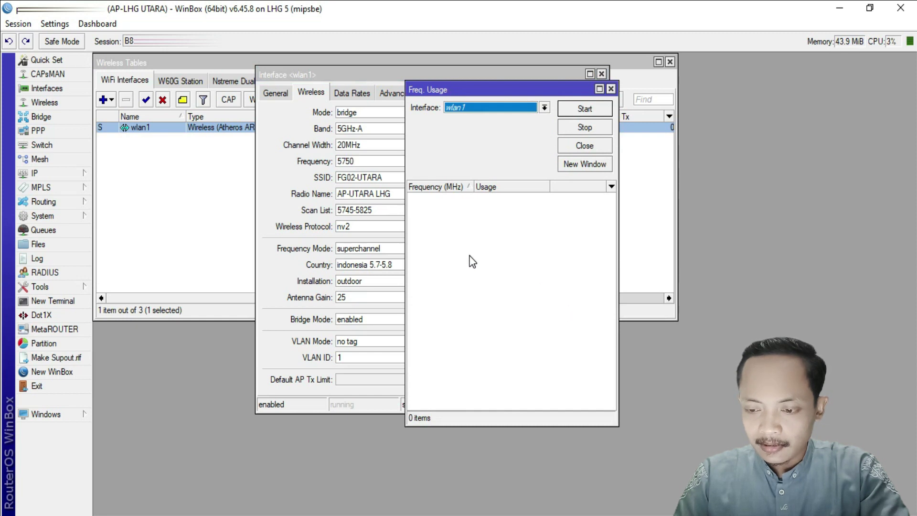
pyautogui.click(585, 109)
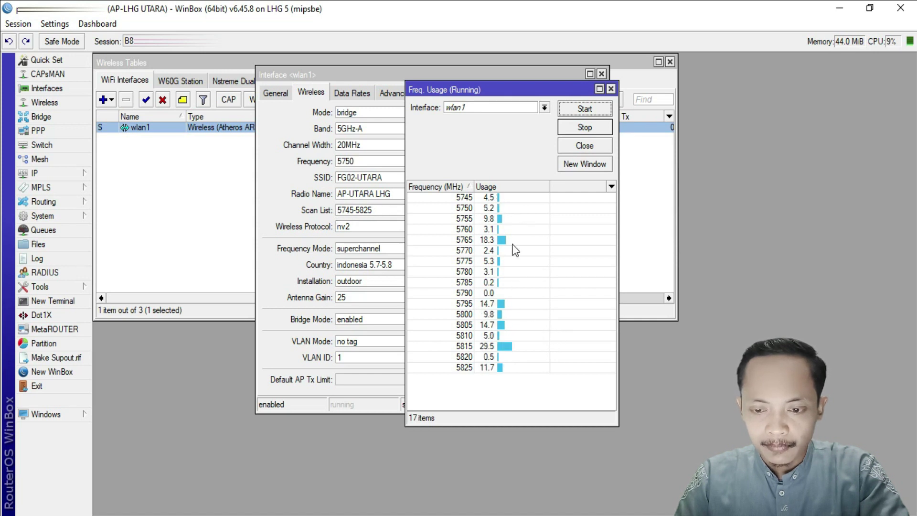
pyautogui.click(503, 197)
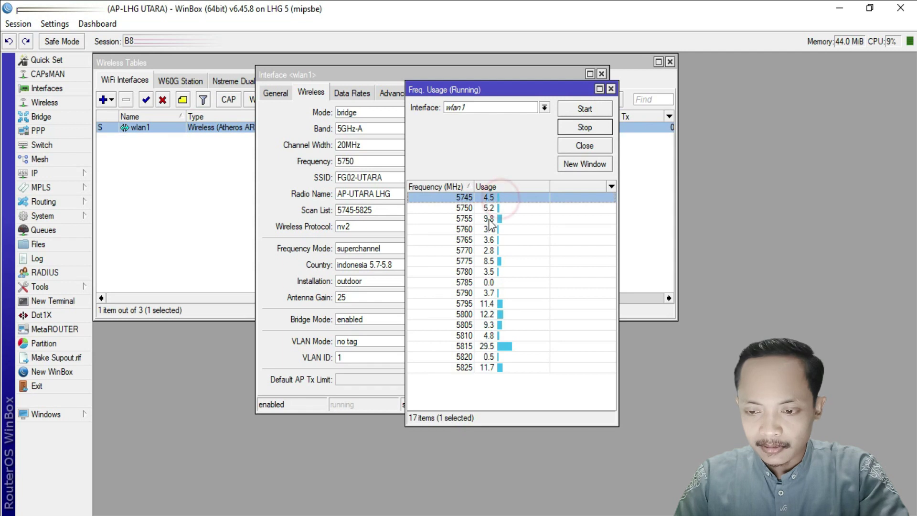
pyautogui.click(499, 368)
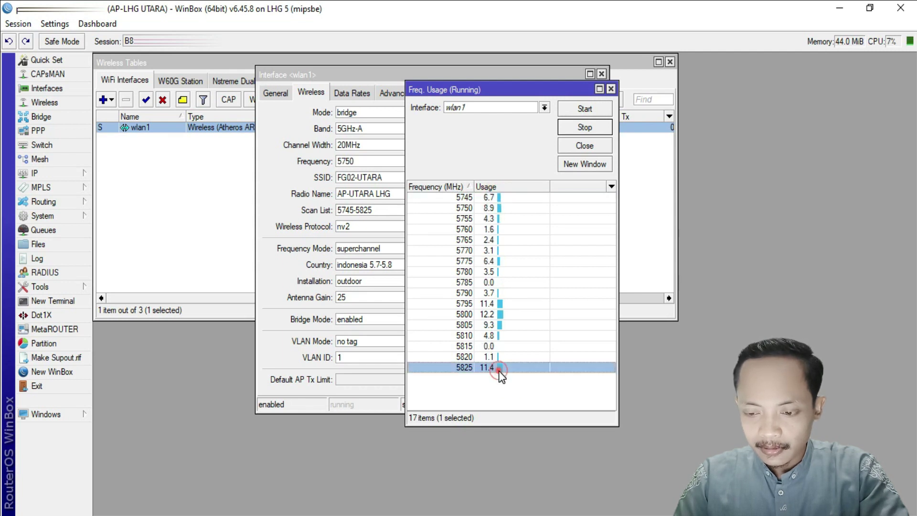
pyautogui.click(502, 196)
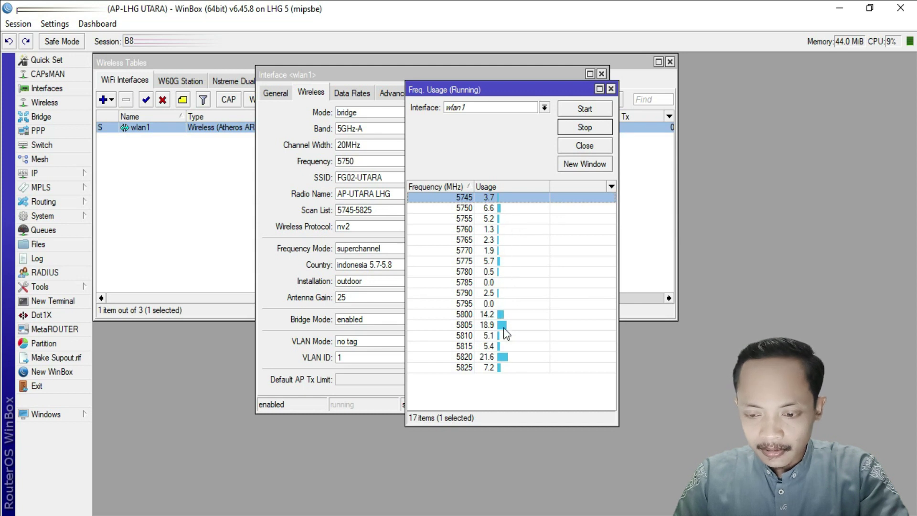
pyautogui.click(488, 325)
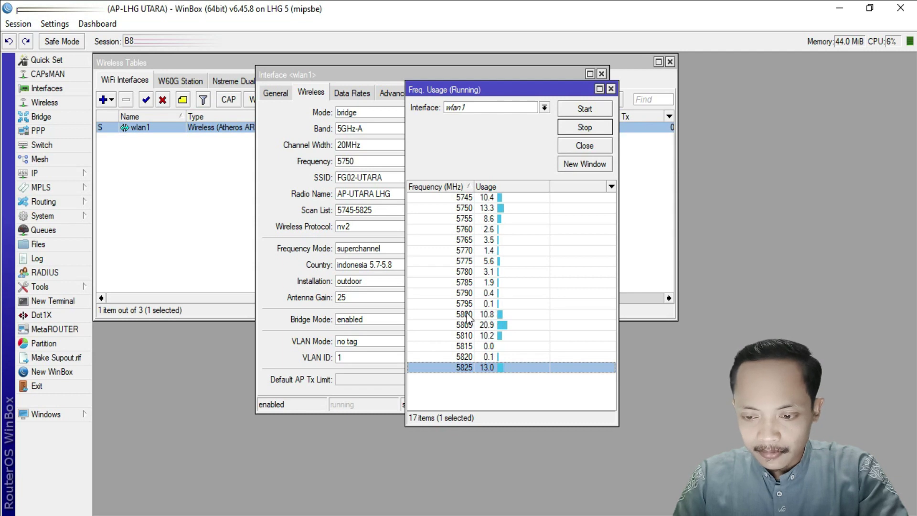
# - Compare the usage of the 5780 and 5785 MHz channels, and stop and close the frequency usage scan
pyautogui.click(493, 282)
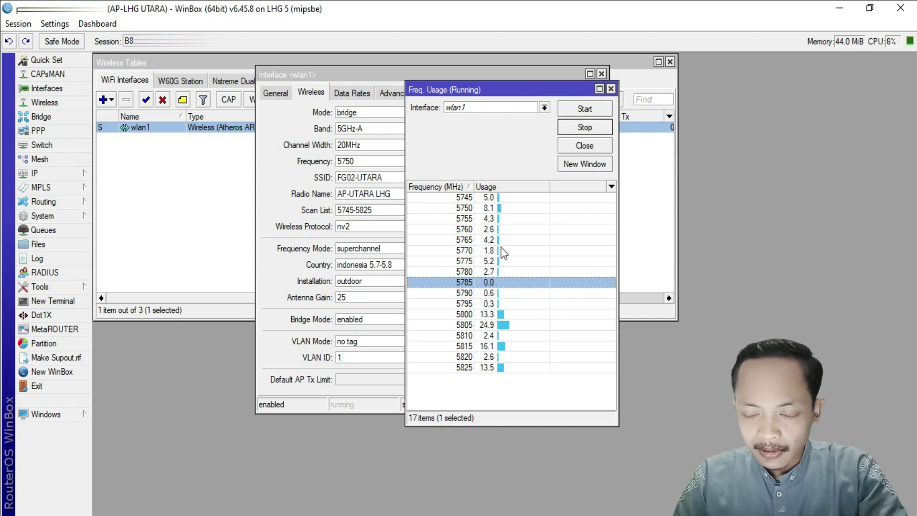
pyautogui.click(502, 272)
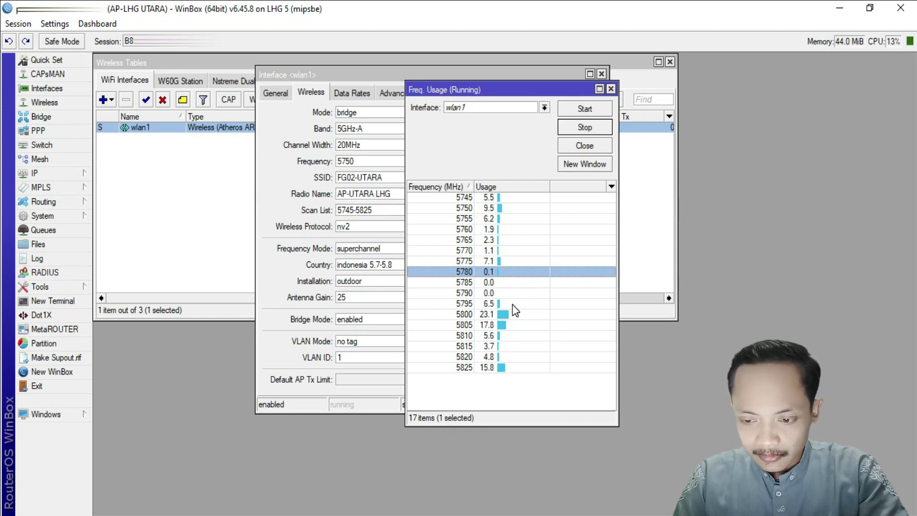
pyautogui.click(500, 283)
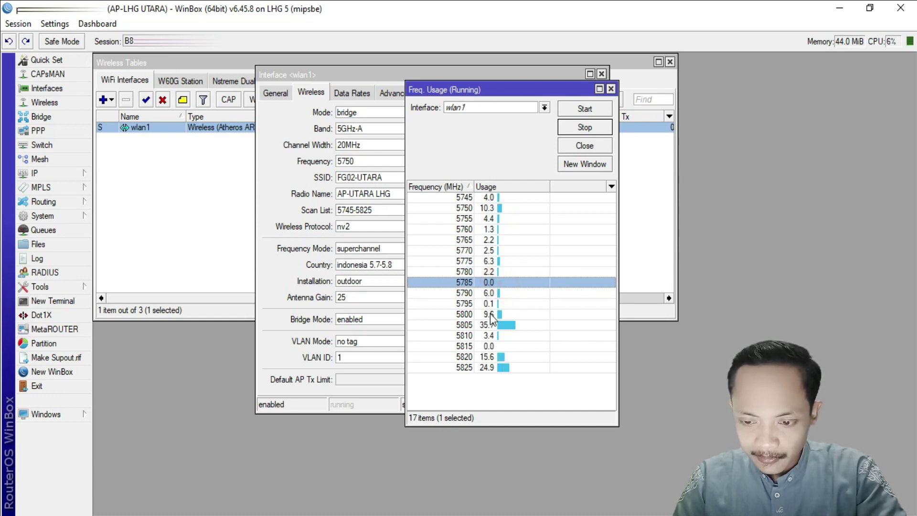
pyautogui.click(466, 286)
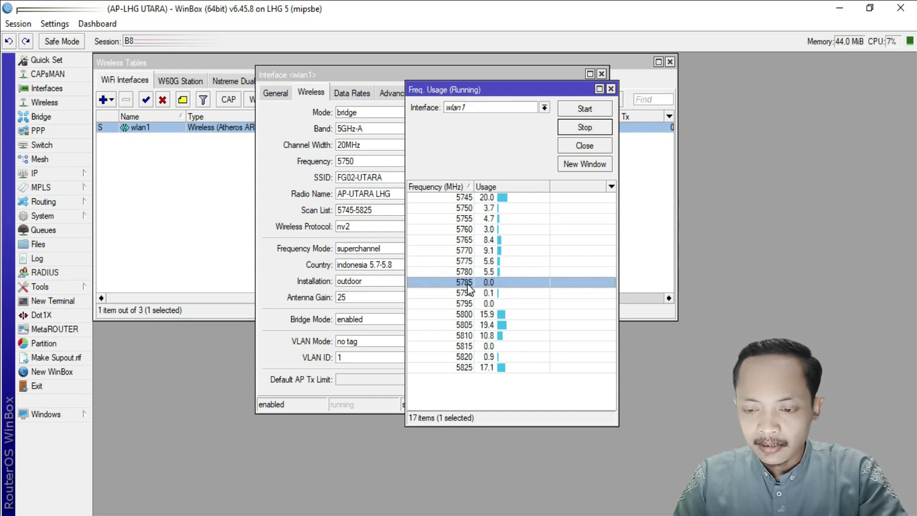
pyautogui.click(586, 125)
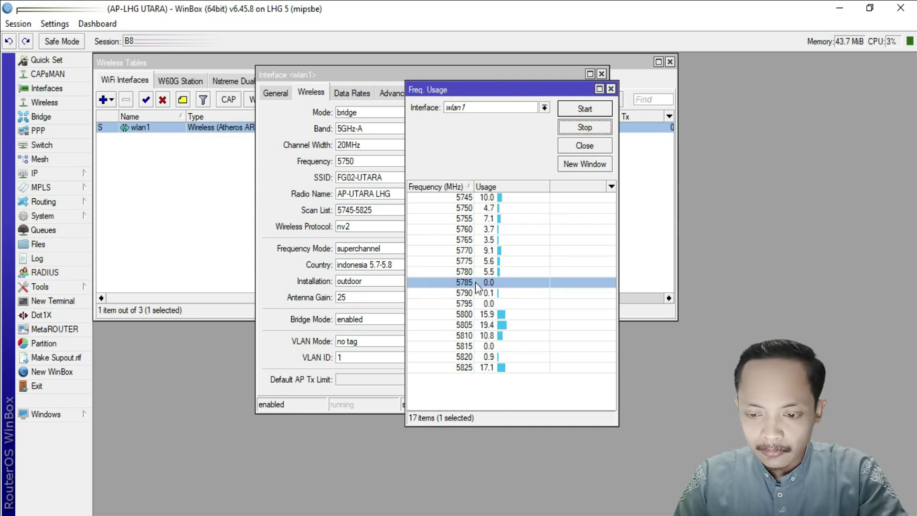
pyautogui.click(611, 89)
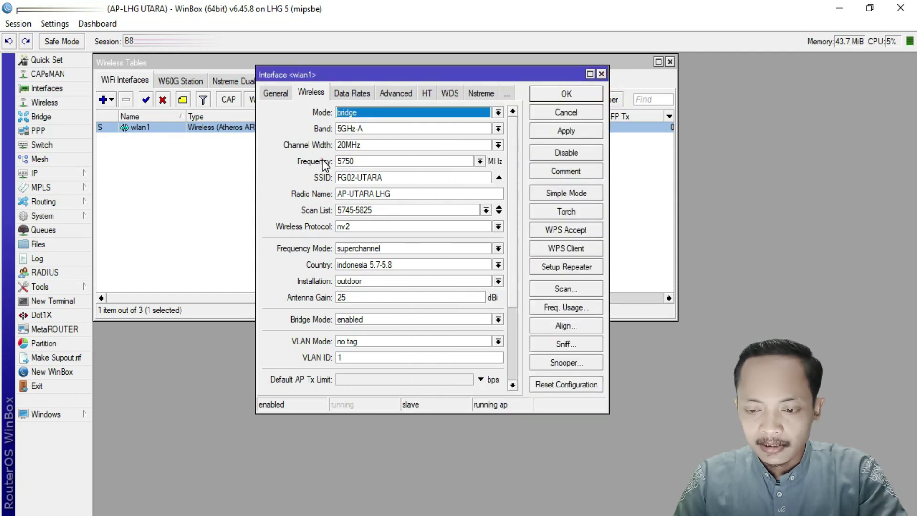
# - Set the wlan1 wireless frequency to 5785 MHz, apply the change and close the interface settings
pyautogui.click(368, 161)
pyautogui.doubleClick(368, 161)
pyautogui.click(382, 161)
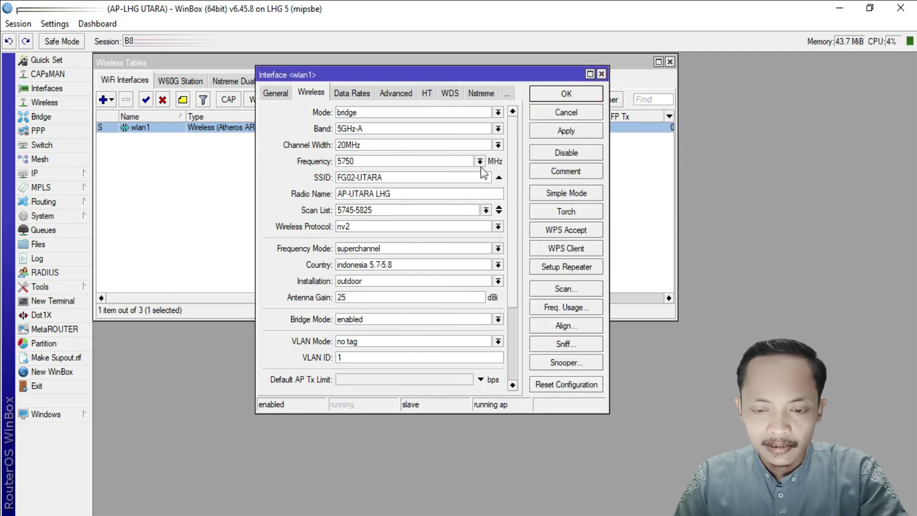
pyautogui.click(479, 161)
pyautogui.moveTo(490, 183); pyautogui.dragTo(486, 296)
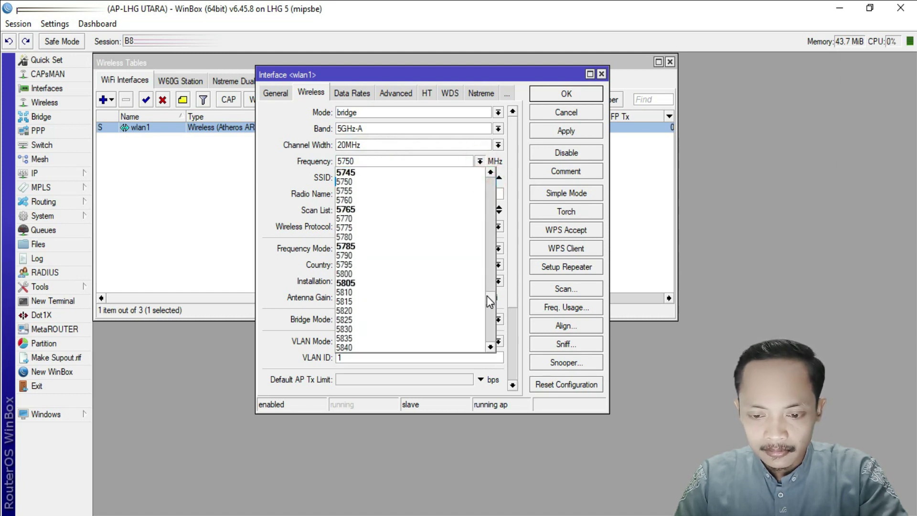
pyautogui.click(353, 247)
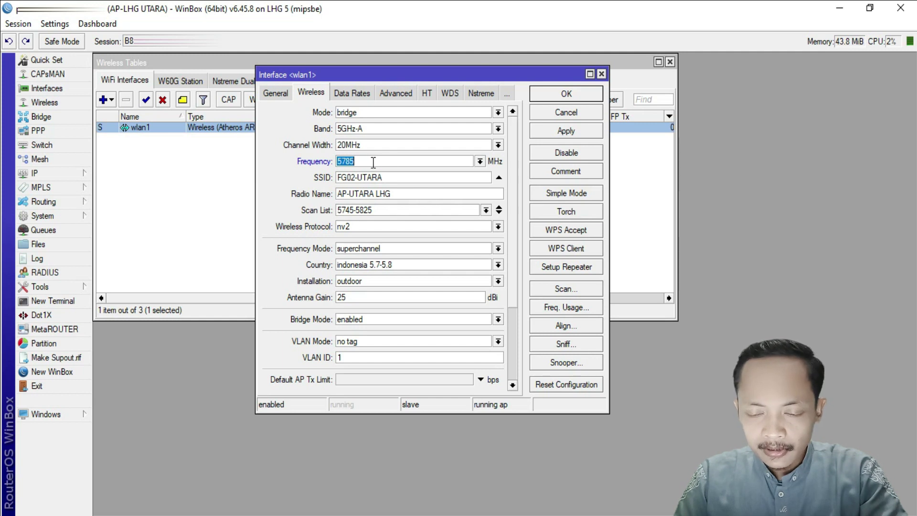
pyautogui.click(566, 133)
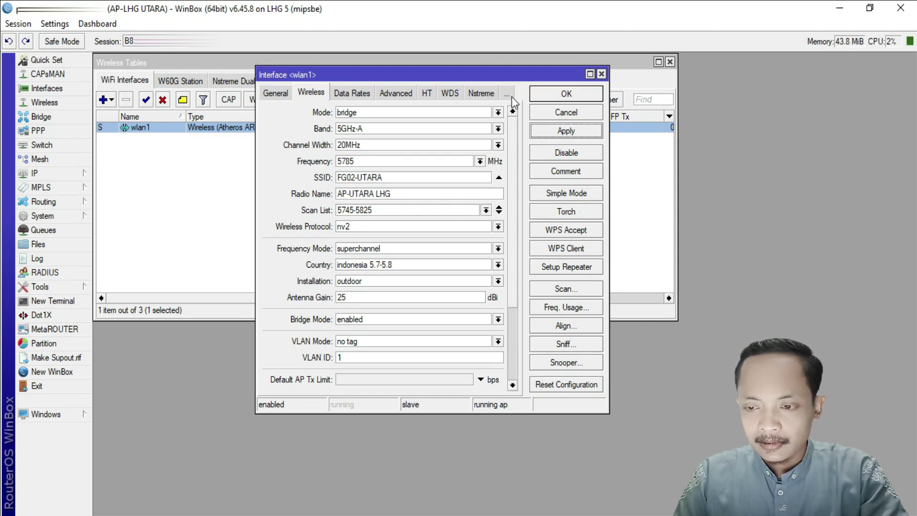
pyautogui.click(559, 96)
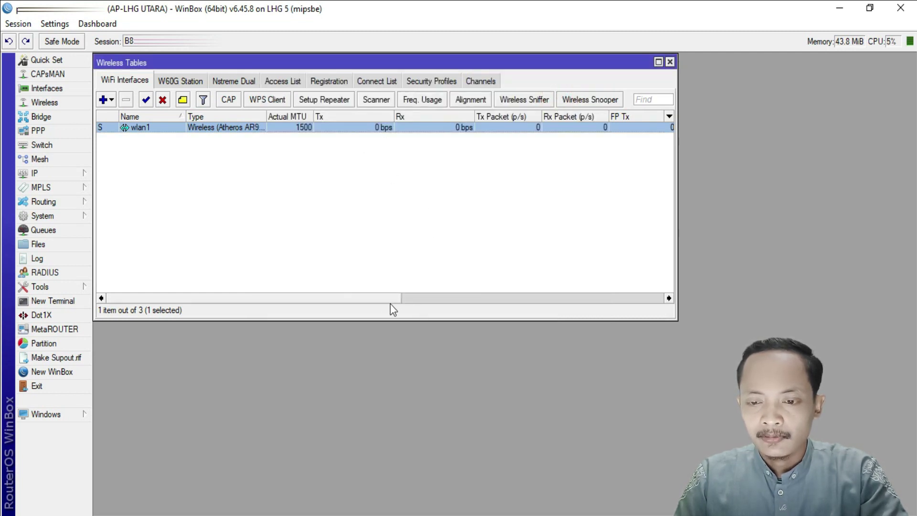
pyautogui.moveTo(390, 305)
pyautogui.mouseDown()
pyautogui.moveTo(578, 310)
pyautogui.moveTo(374, 306)
pyautogui.mouseUp()
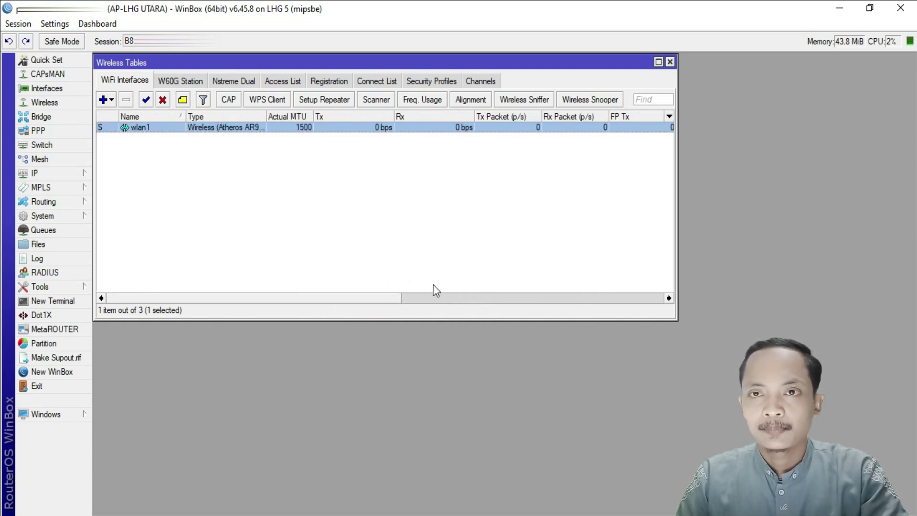
pyautogui.moveTo(675, 222); pyautogui.dragTo(578, 226)
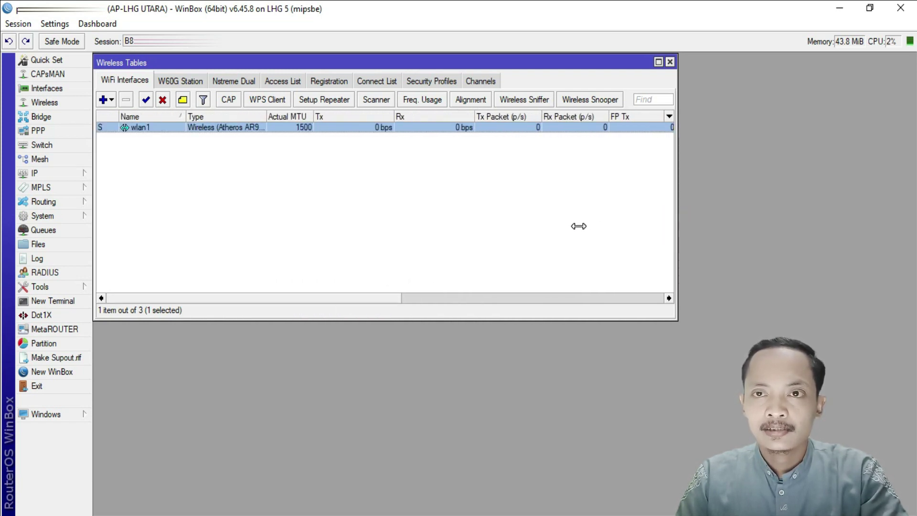